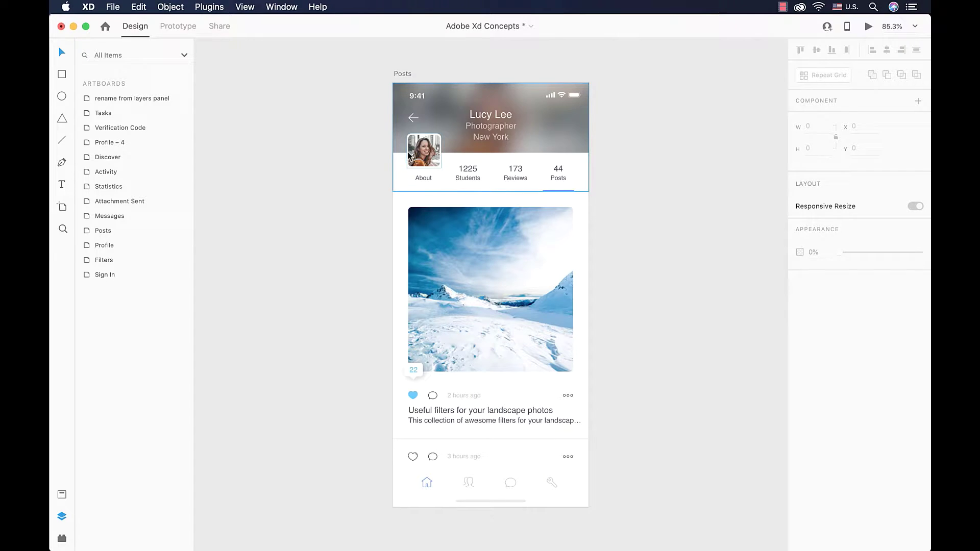
Move the profile photo out of the stats row, up into the header beside the name
{"action": "left_click", "coordinate": [410, 156]}
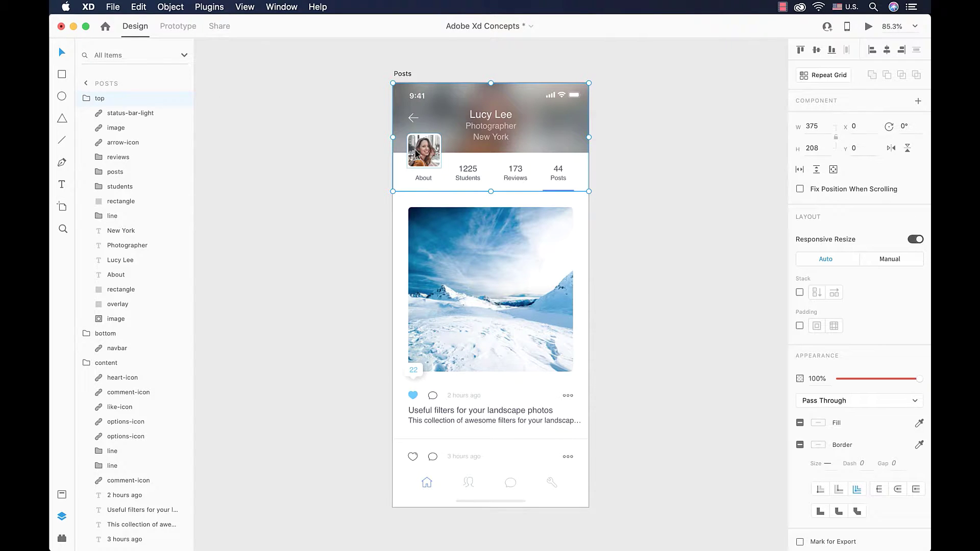
{"action": "double_click", "coordinate": [422, 149]}
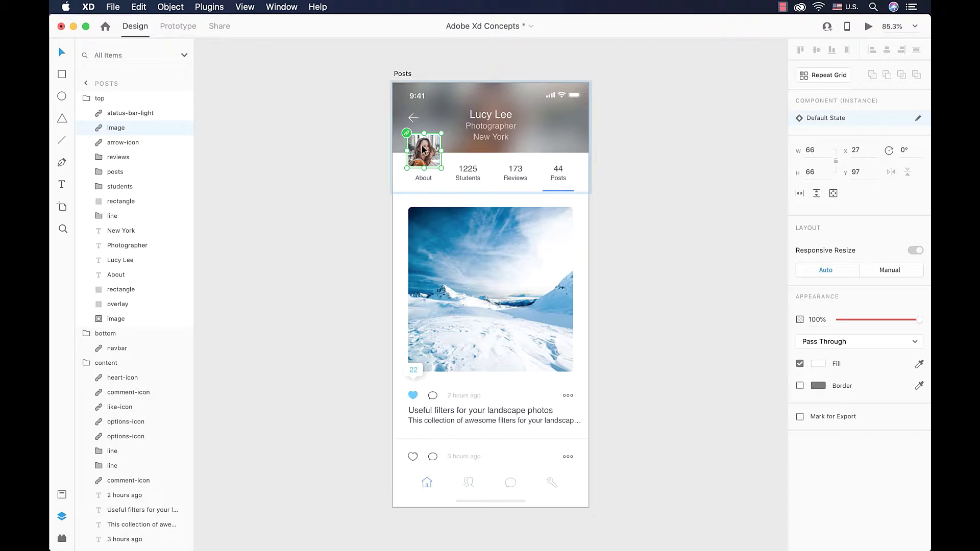
{"action": "left_click", "coordinate": [346, 143]}
{"action": "left_click", "coordinate": [472, 137]}
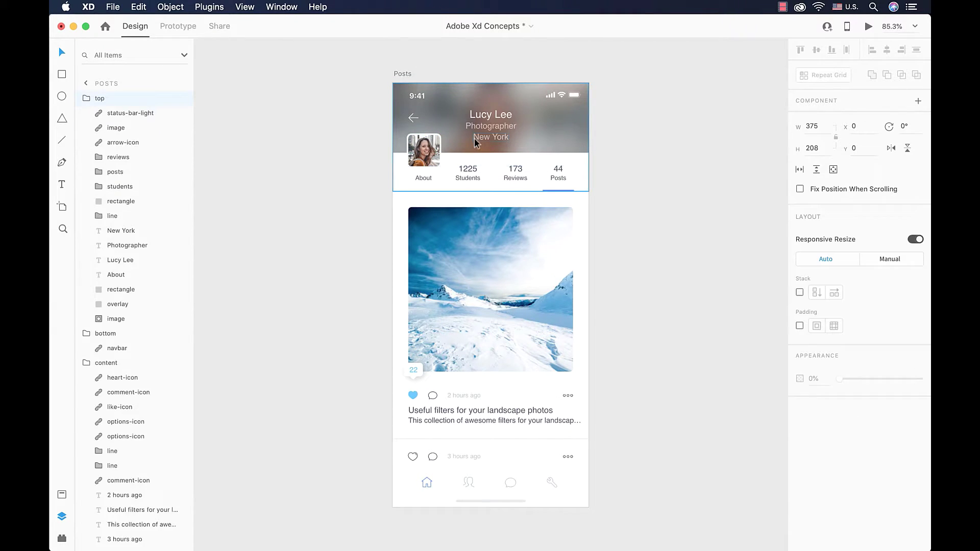
{"action": "double_click", "coordinate": [433, 153]}
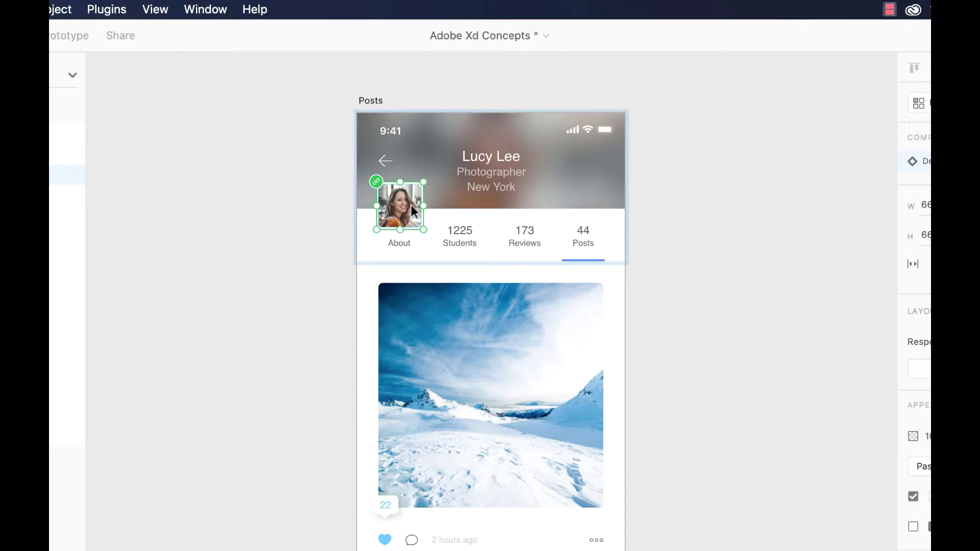
{"action": "left_click_drag", "start_coordinate": [412, 206], "coordinate": [431, 168]}
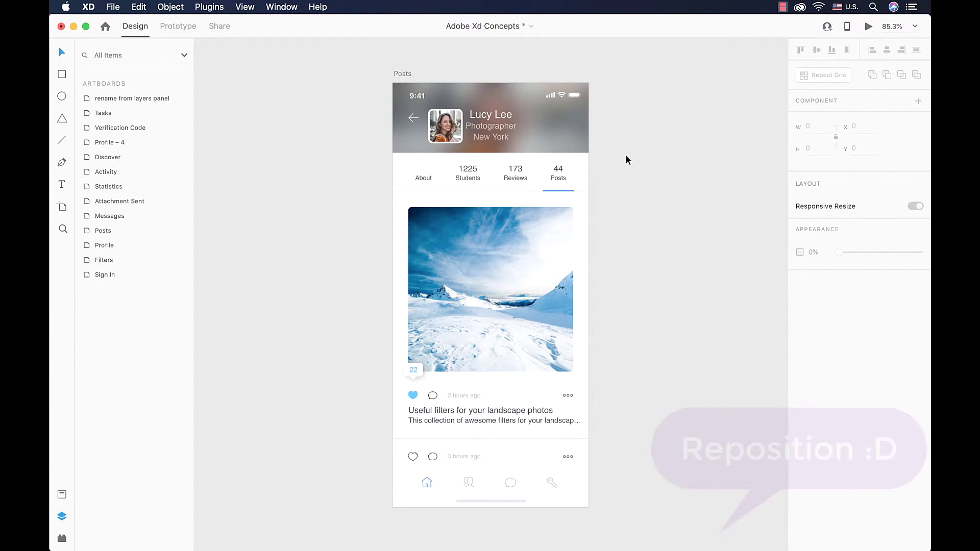
Move the 173 number below its Reviews label in the stats row
{"action": "left_click", "coordinate": [514, 168]}
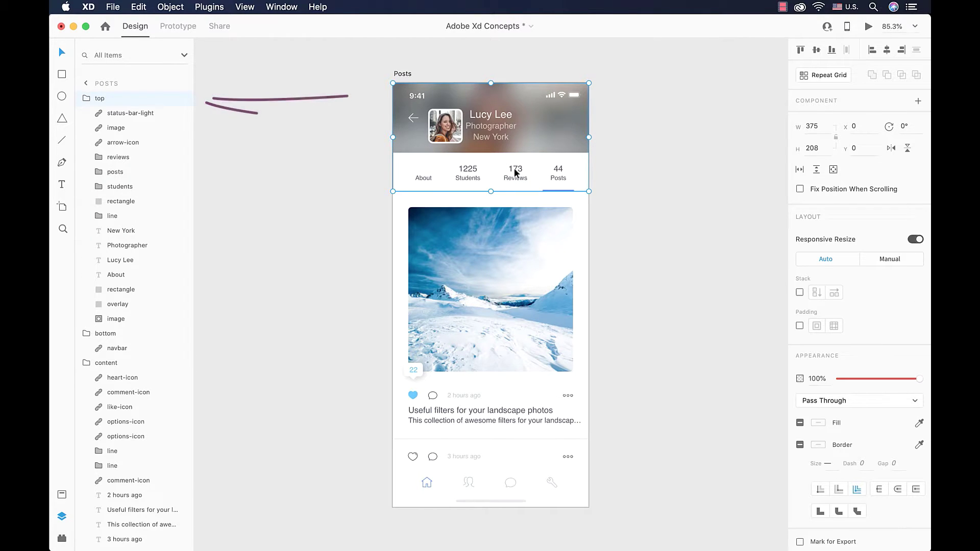
{"action": "double_click", "coordinate": [514, 168]}
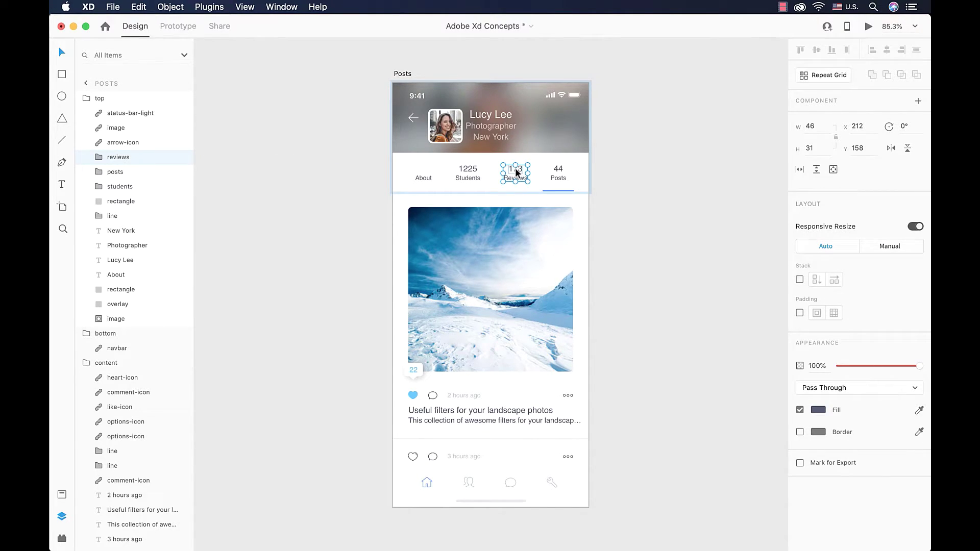
{"action": "double_click", "coordinate": [518, 169]}
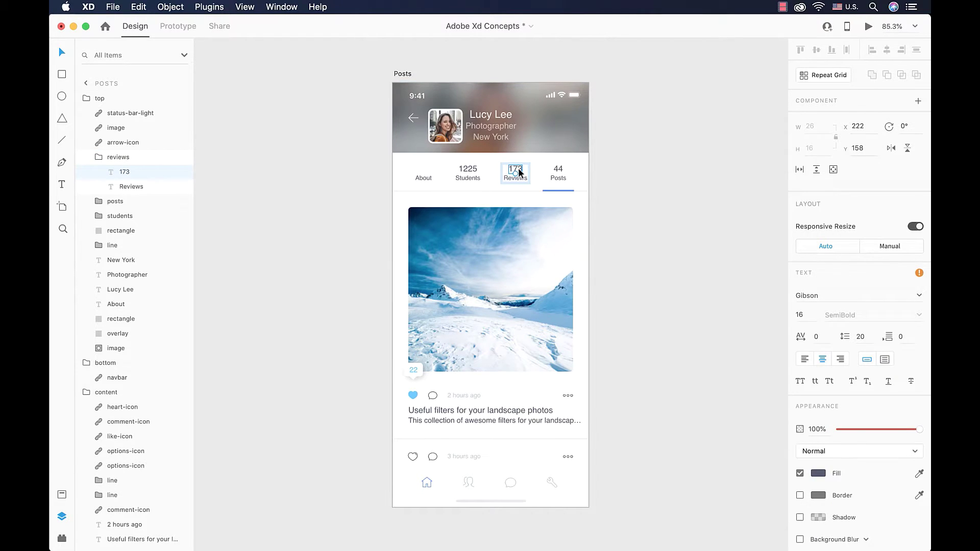
{"action": "mouse_move", "coordinate": [519, 172]}
{"action": "left_mouse_down"}
{"action": "mouse_move", "coordinate": [510, 162]}
{"action": "mouse_move", "coordinate": [515, 190]}
{"action": "mouse_move", "coordinate": [516, 182]}
{"action": "left_mouse_up"}
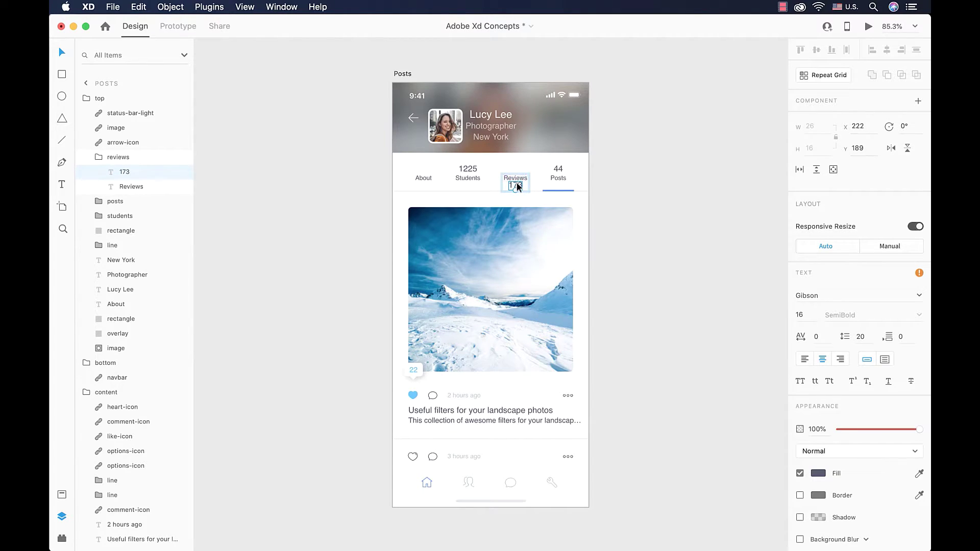
{"action": "left_click", "coordinate": [650, 178]}
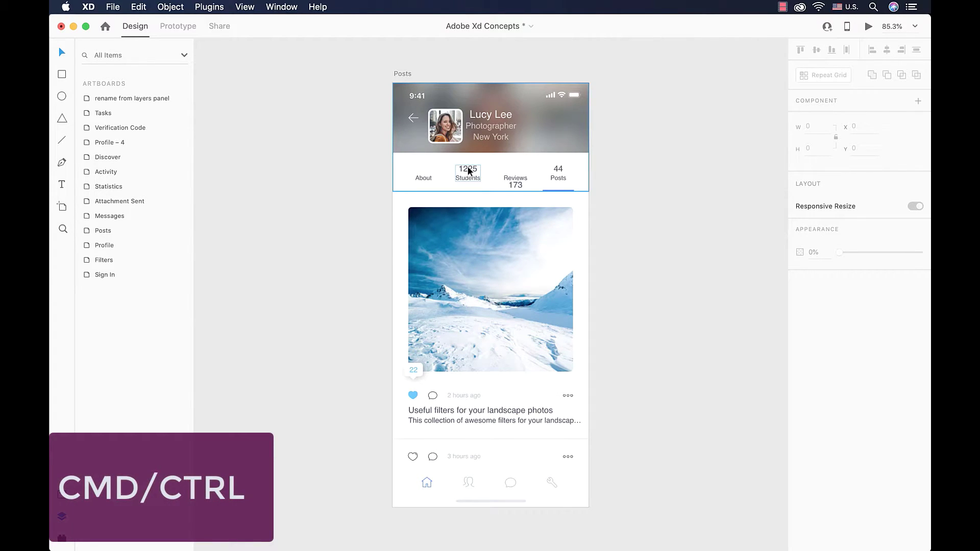
Deep-select the 1225 number and move it below its Students label
{"action": "key", "text": "super"}
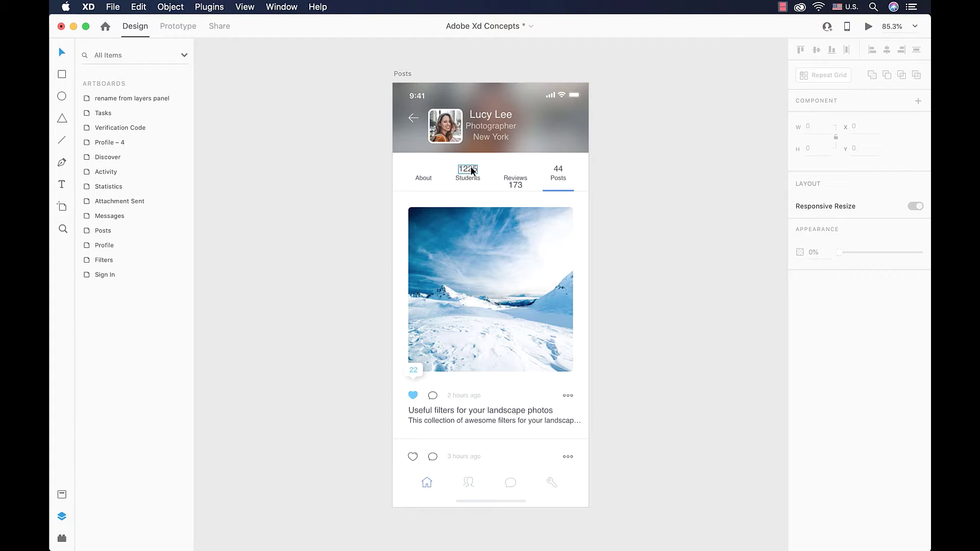
{"action": "left_click", "coordinate": [472, 171], "text": "super"}
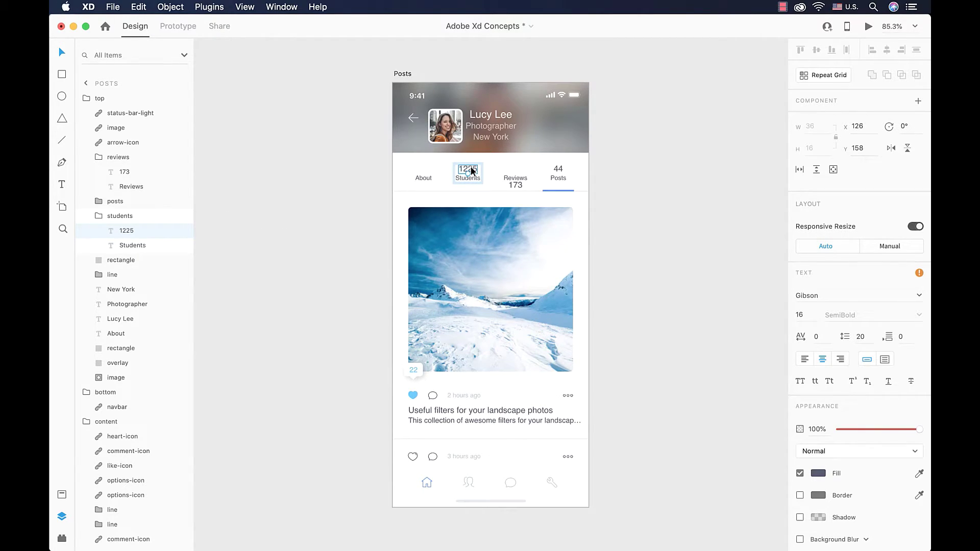
{"action": "left_click_drag", "start_coordinate": [472, 169], "coordinate": [474, 182]}
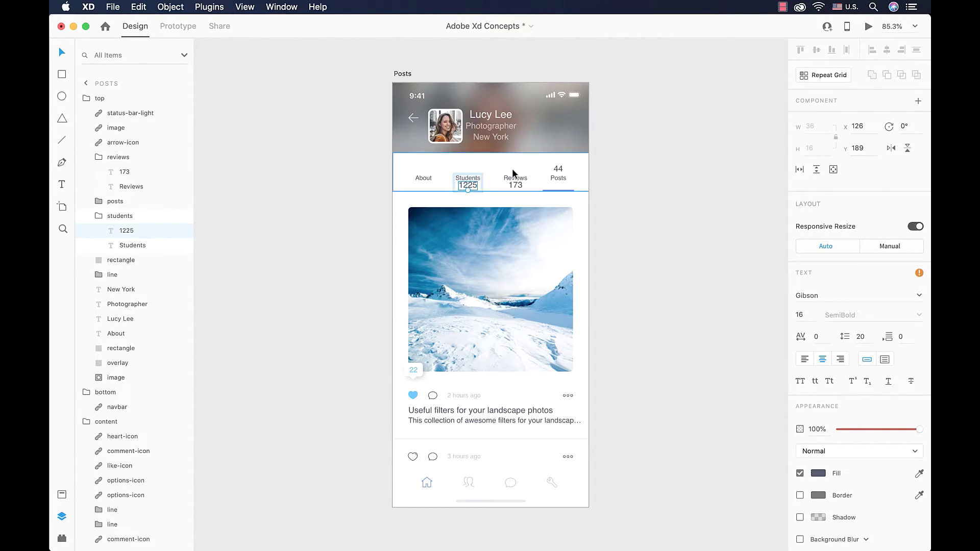
{"action": "left_click", "coordinate": [645, 167]}
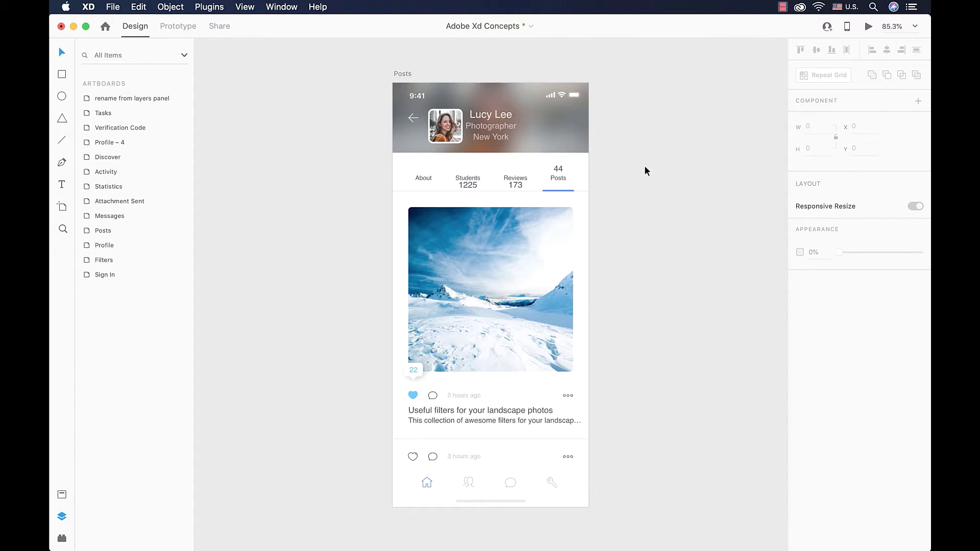
Nudge the About label up to Y 177, level with the Students and Reviews labels
{"action": "double_click", "coordinate": [422, 178]}
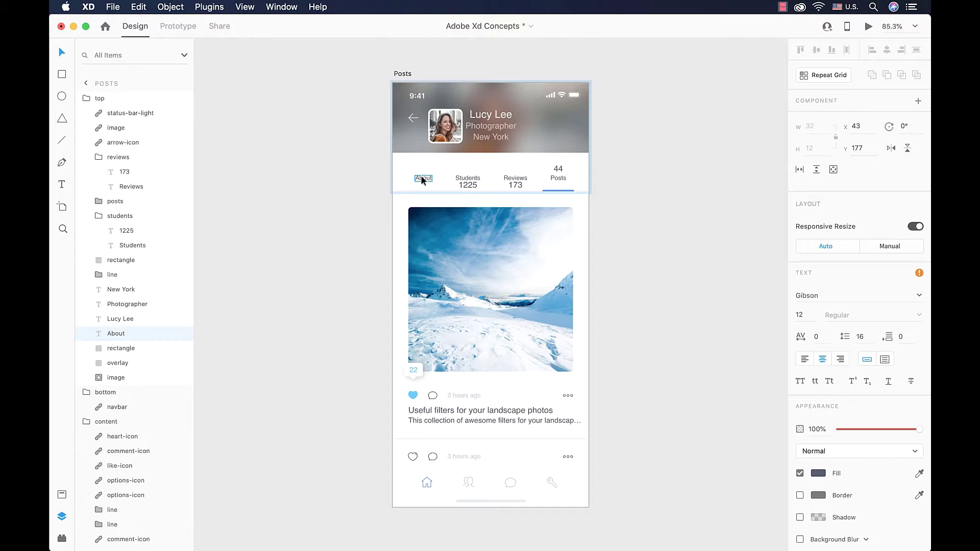
{"action": "mouse_move", "coordinate": [420, 174]}
{"action": "left_mouse_down"}
{"action": "mouse_move", "coordinate": [495, 163]}
{"action": "mouse_move", "coordinate": [498, 151]}
{"action": "mouse_move", "coordinate": [489, 161]}
{"action": "mouse_move", "coordinate": [449, 160]}
{"action": "mouse_move", "coordinate": [439, 179]}
{"action": "mouse_move", "coordinate": [416, 182]}
{"action": "mouse_move", "coordinate": [489, 173]}
{"action": "mouse_move", "coordinate": [503, 161]}
{"action": "mouse_move", "coordinate": [536, 178]}
{"action": "mouse_move", "coordinate": [508, 151]}
{"action": "mouse_move", "coordinate": [435, 164]}
{"action": "mouse_move", "coordinate": [423, 176]}
{"action": "left_mouse_up"}
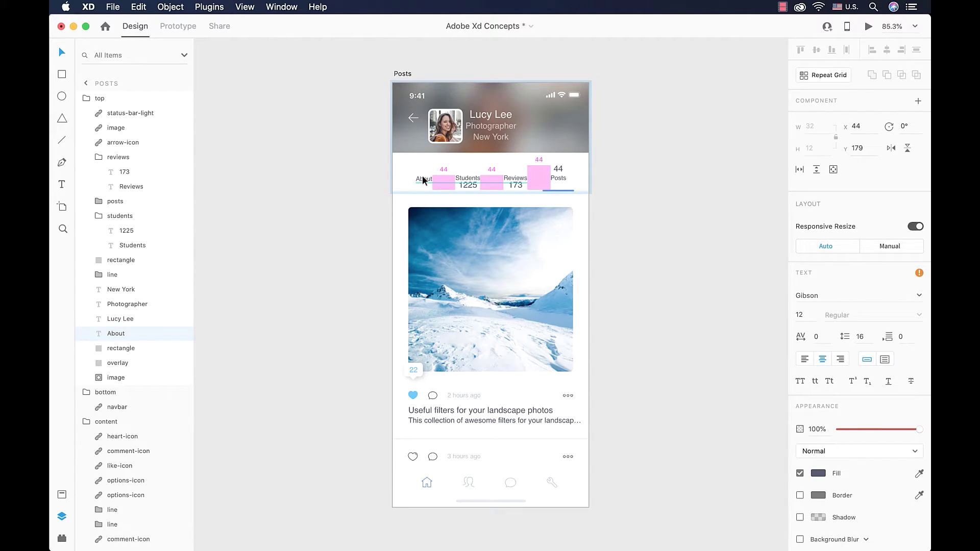
{"action": "key", "text": "Up"}
{"action": "key", "text": "Up"}
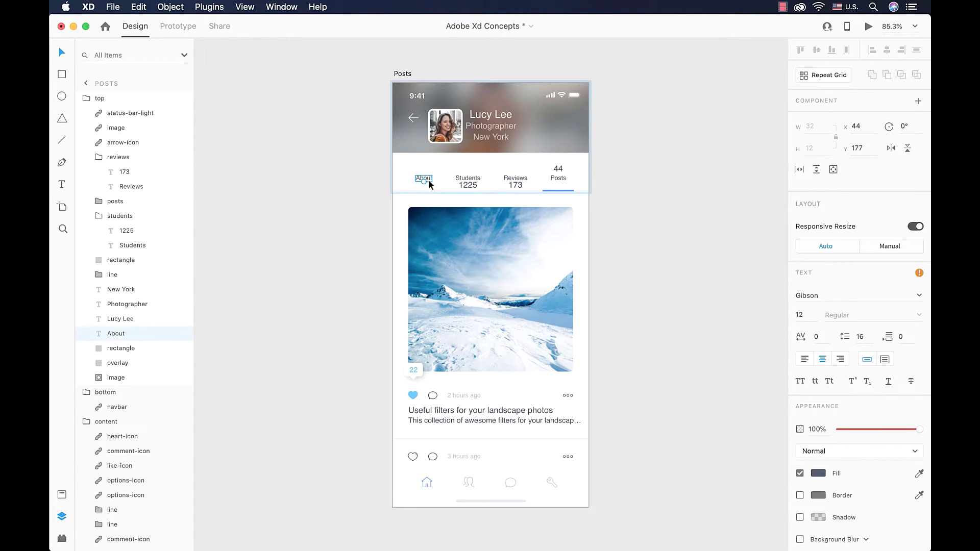
Turn on a Layout grid for the Posts artboard: 3 columns, gutter 9, column width 99
{"action": "left_click", "coordinate": [398, 72]}
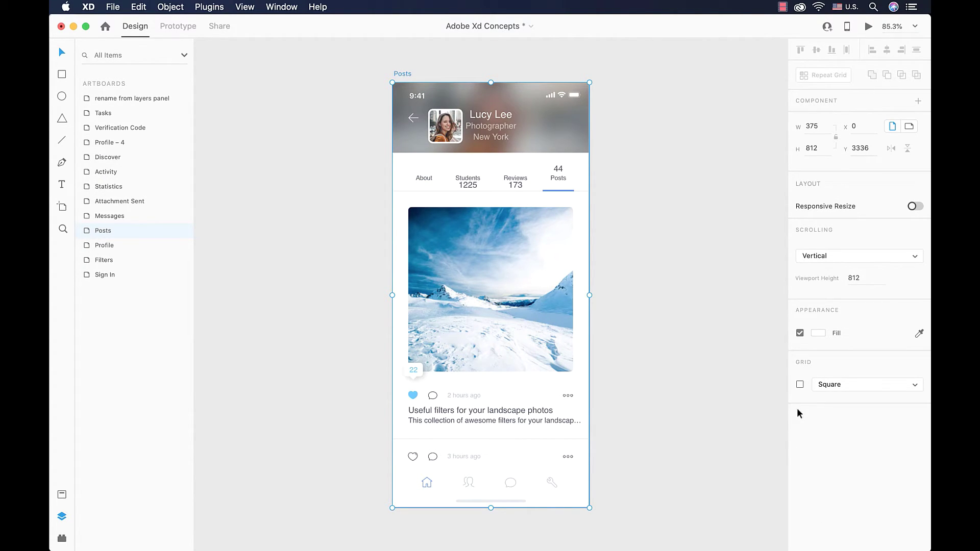
{"action": "left_click", "coordinate": [827, 385]}
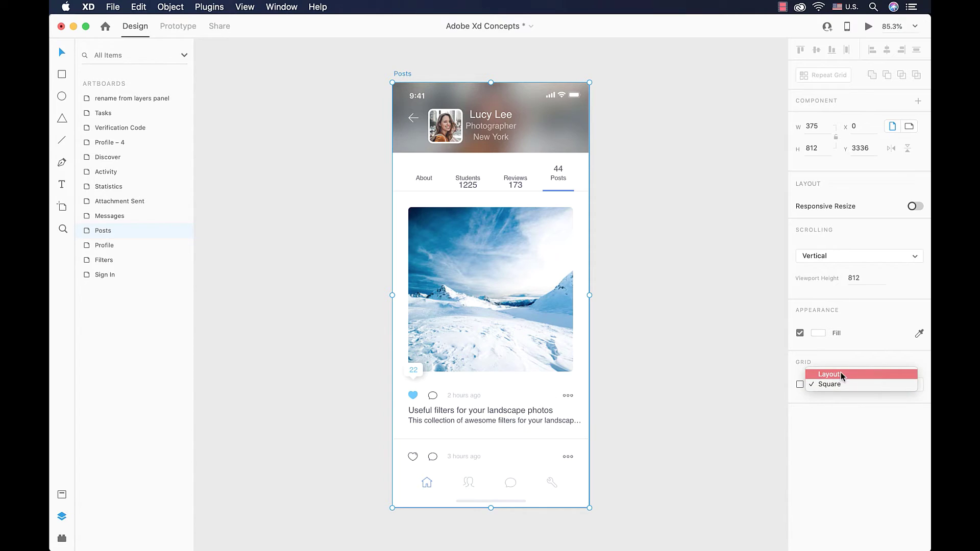
{"action": "left_click", "coordinate": [841, 376]}
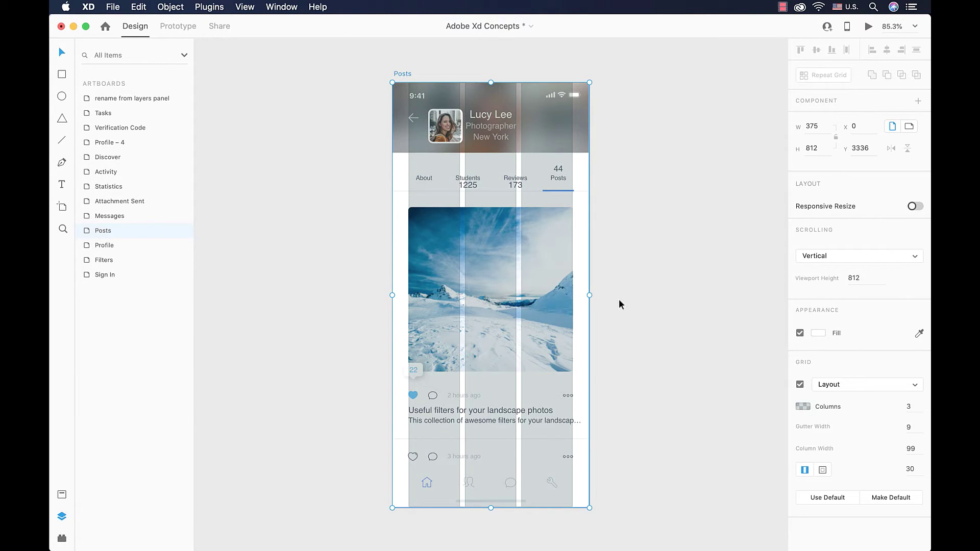
{"action": "scroll", "coordinate": [453, 148], "scroll_direction": "up", "scroll_amount": 5}
{"action": "scroll", "coordinate": [452, 148], "scroll_direction": "up", "scroll_amount": 2}
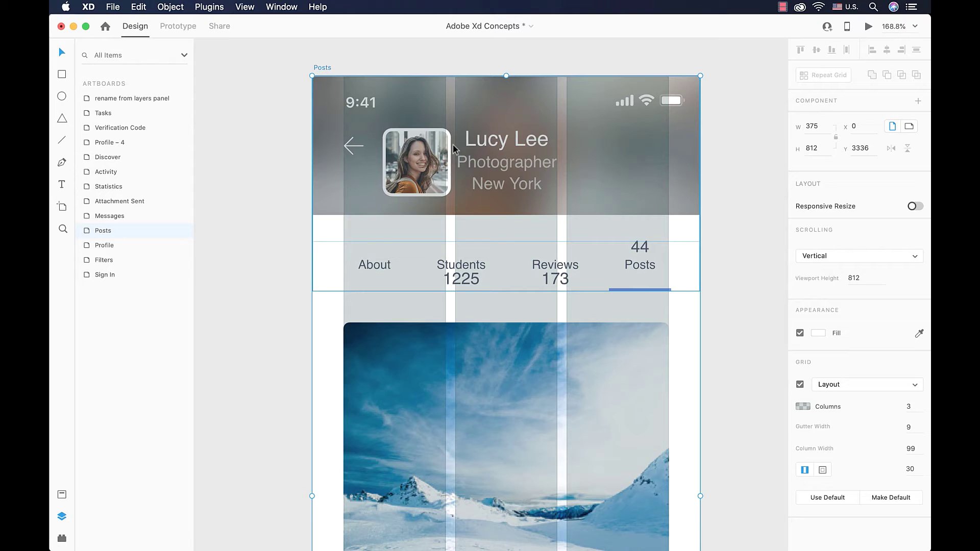
Align the About label to the first grid column and shift the posts stat group to the grid edge
{"action": "double_click", "coordinate": [378, 273]}
{"action": "mouse_move", "coordinate": [378, 273]}
{"action": "left_mouse_down"}
{"action": "mouse_move", "coordinate": [396, 255]}
{"action": "mouse_move", "coordinate": [377, 246]}
{"action": "mouse_move", "coordinate": [365, 258]}
{"action": "mouse_move", "coordinate": [369, 245]}
{"action": "mouse_move", "coordinate": [372, 267]}
{"action": "mouse_move", "coordinate": [337, 269]}
{"action": "mouse_move", "coordinate": [433, 244]}
{"action": "mouse_move", "coordinate": [367, 266]}
{"action": "left_mouse_up"}
{"action": "double_click", "coordinate": [641, 266]}
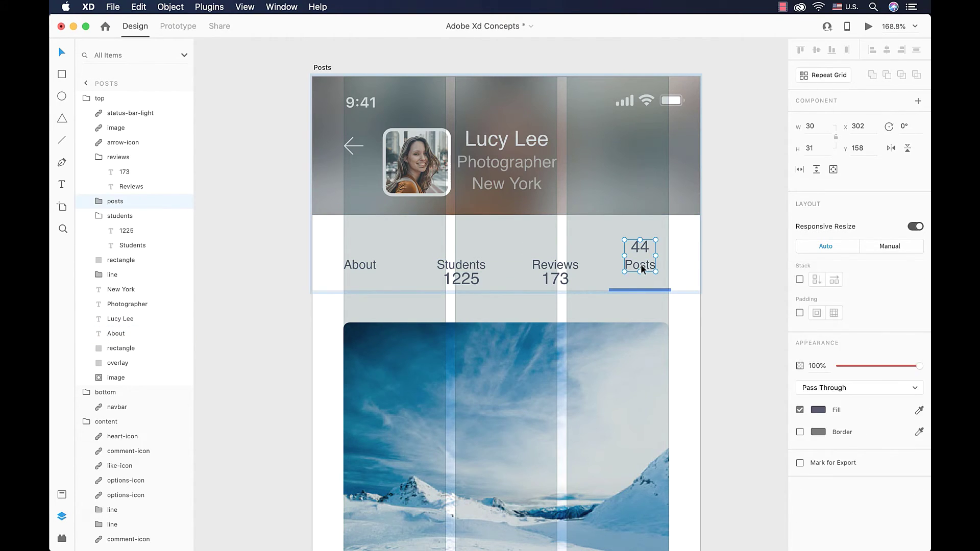
{"action": "left_click", "coordinate": [646, 269]}
{"action": "double_click", "coordinate": [647, 268]}
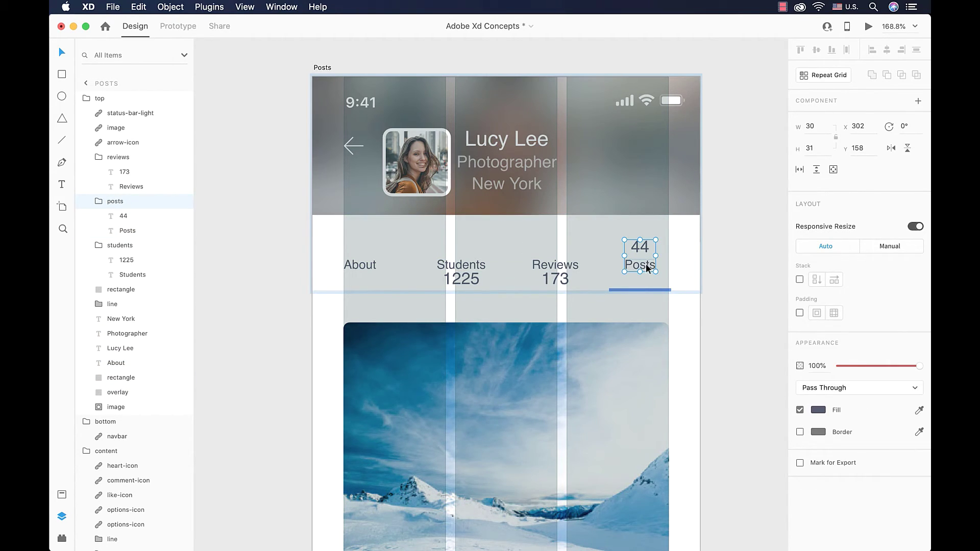
{"action": "left_click_drag", "start_coordinate": [647, 269], "coordinate": [629, 295]}
Place 44 below the Posts label and move the blue underline beneath 44
{"action": "double_click", "coordinate": [658, 252]}
{"action": "left_click", "coordinate": [627, 289]}
{"action": "left_click", "coordinate": [632, 320]}
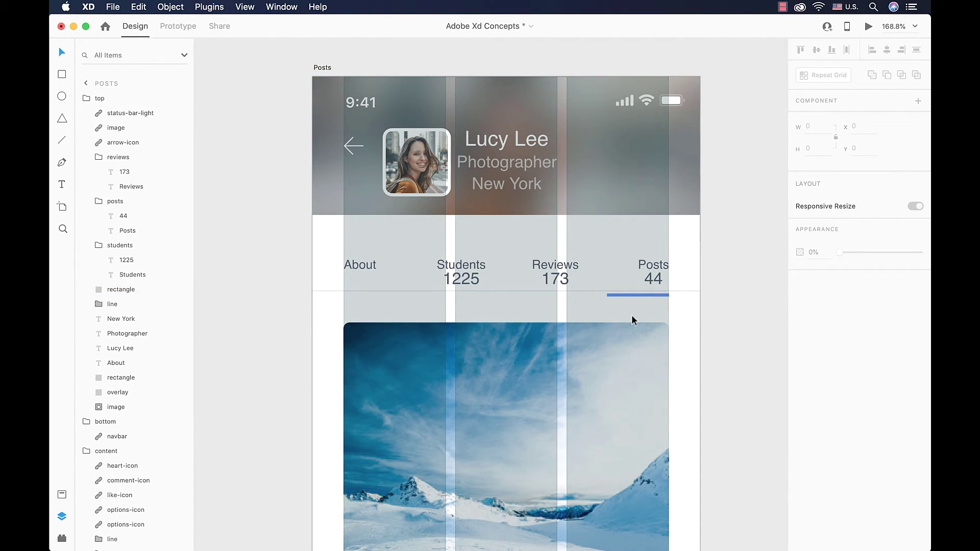